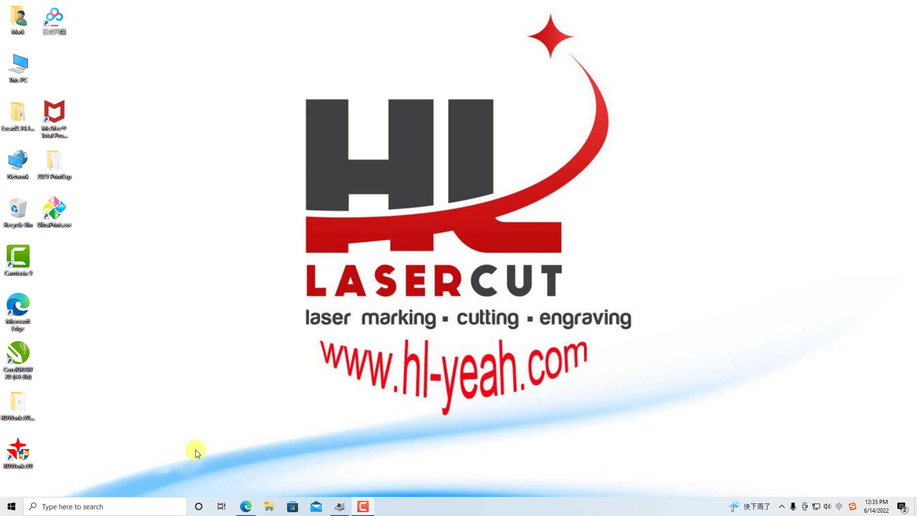
# Find Command Prompt with the Windows search for "cmd" and run it as administrator
pyautogui.click(111, 507)
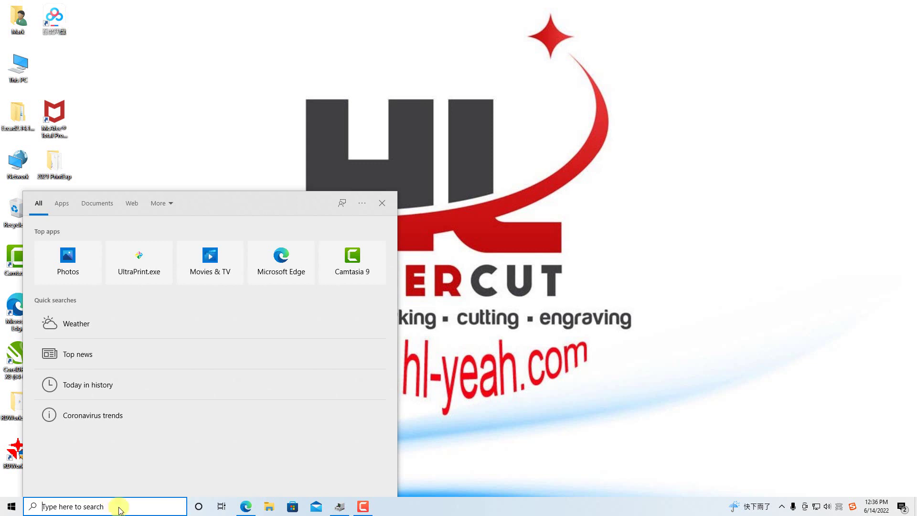
pyautogui.write('cmd')
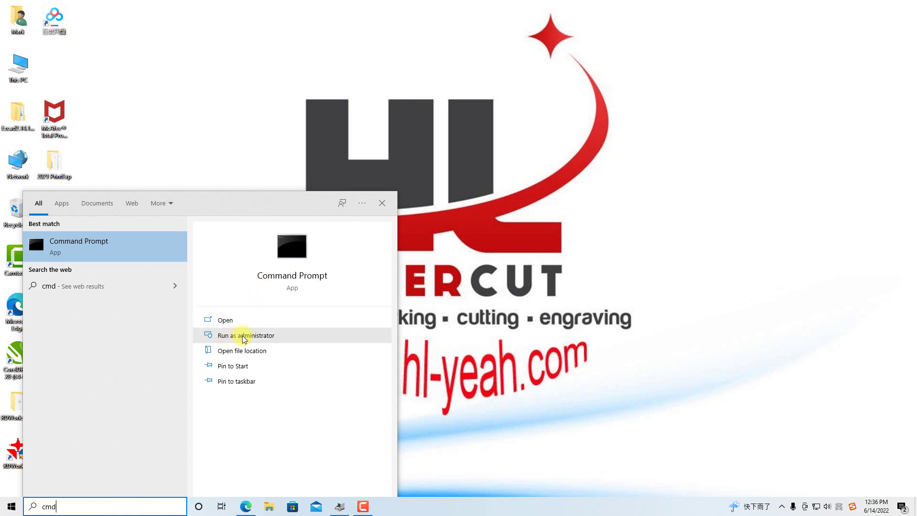
pyautogui.click(266, 338)
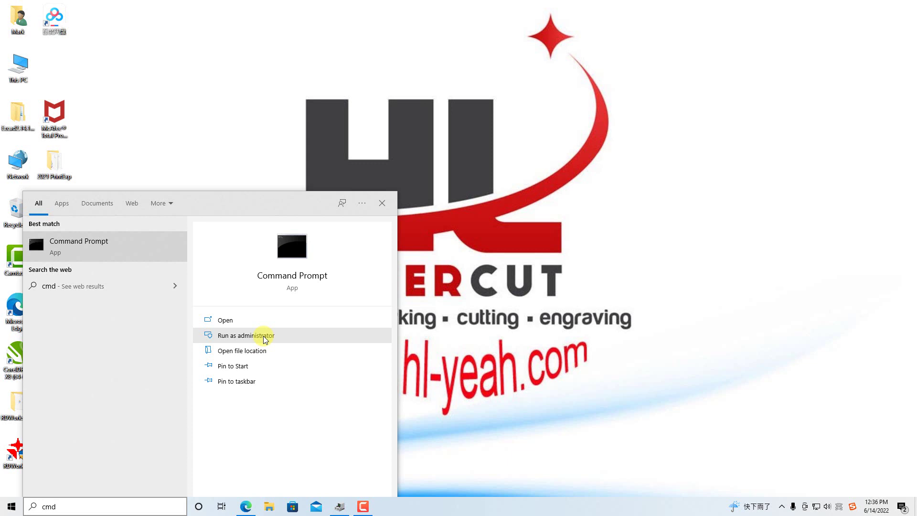
pyautogui.click(265, 336)
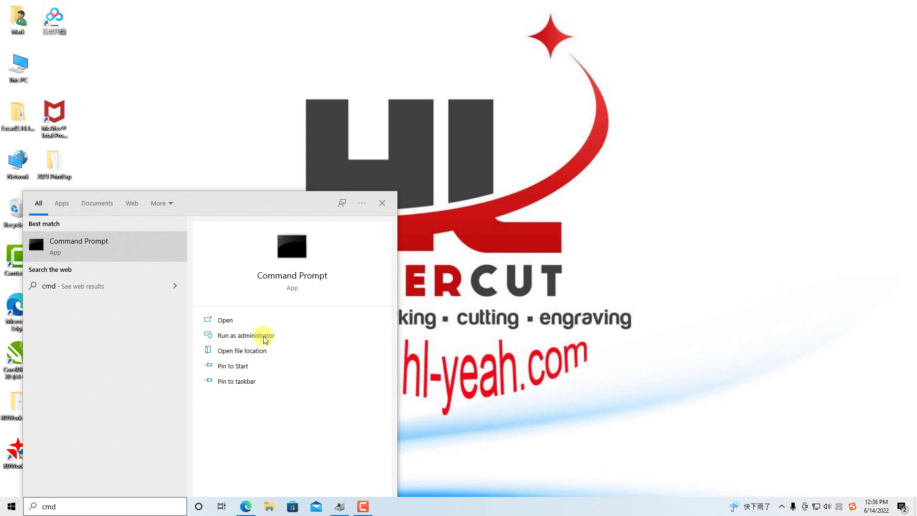
pyautogui.moveTo(338, 72); pyautogui.dragTo(454, 130)
# Turn on Windows test signing by running "bcdedit /set TESTSIGNING ON" in the administrator Command Prompt
pyautogui.click(291, 150)
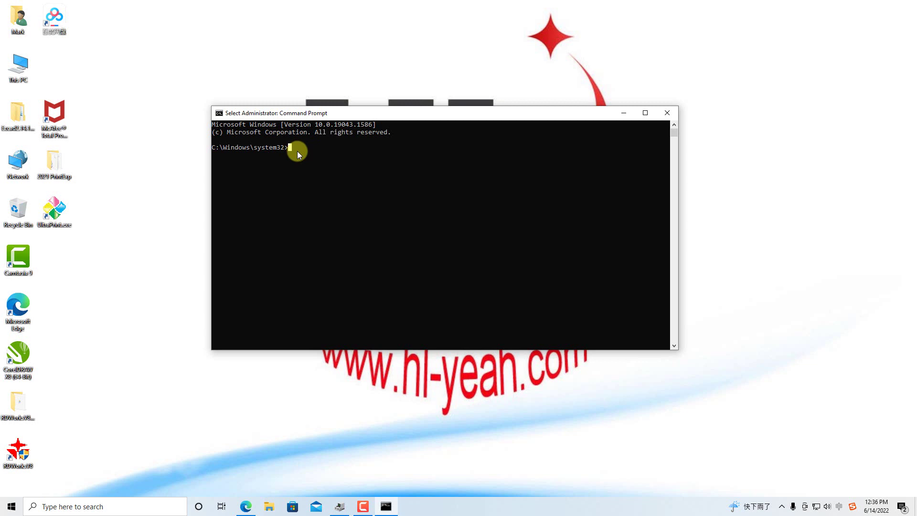
pyautogui.press('shift')
pyautogui.write('b')
pyautogui.write('cdedit /set ')
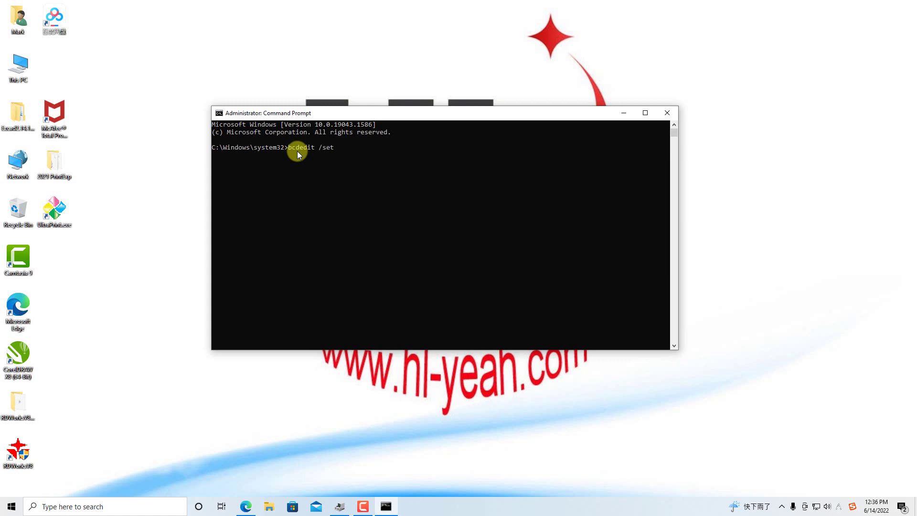
pyautogui.write('TESTSIGNING ON')
pyautogui.press('Return')
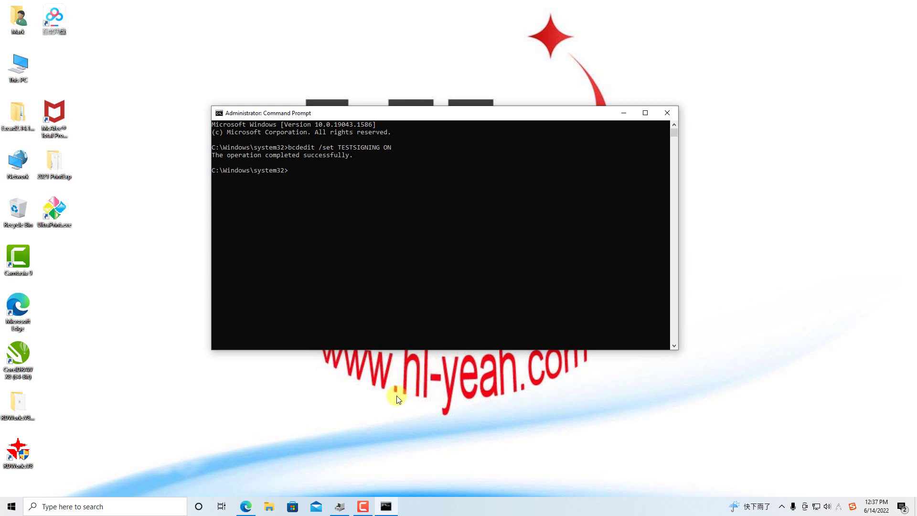
# Switch to Device Manager and check the device status of Laser Mark Control Board V4 [USB] under BJJCZ Device
pyautogui.click(339, 506)
pyautogui.moveTo(174, 26); pyautogui.dragTo(389, 125)
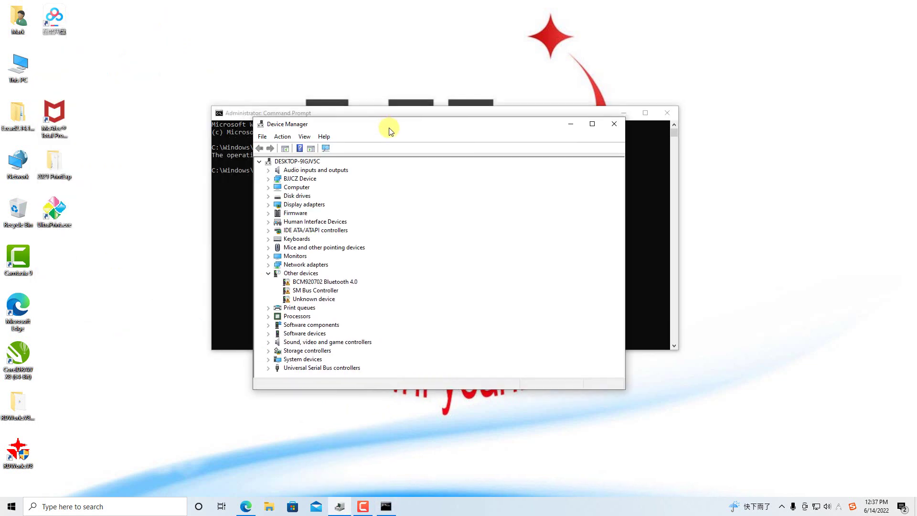
pyautogui.click(269, 179)
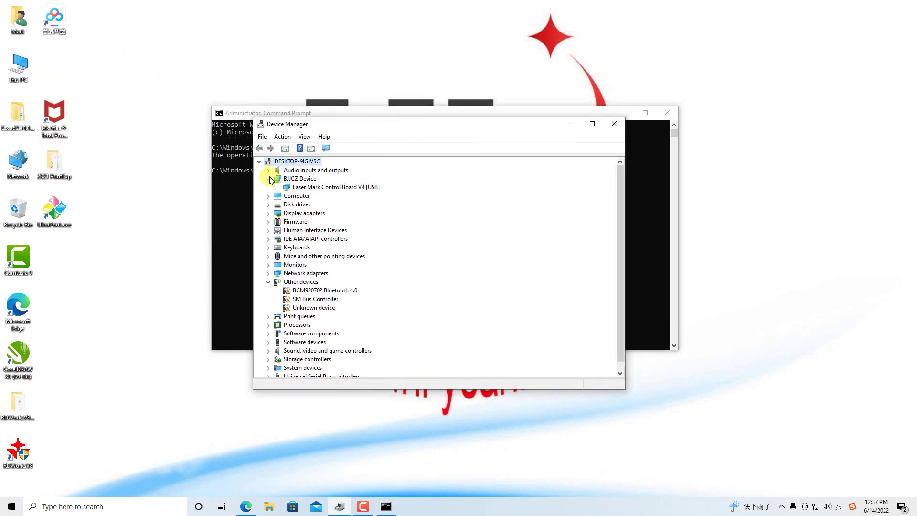
pyautogui.click(293, 188)
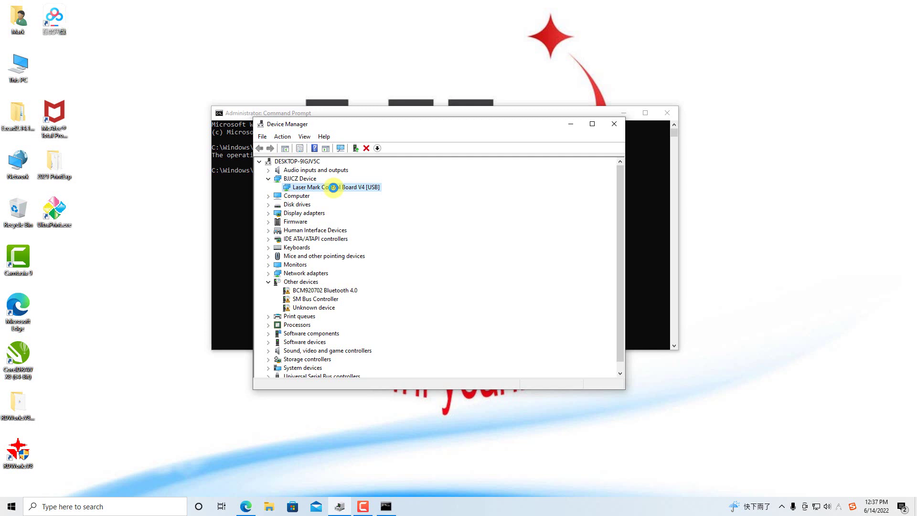
pyautogui.doubleClick(333, 187)
pyautogui.moveTo(385, 253); pyautogui.dragTo(457, 265)
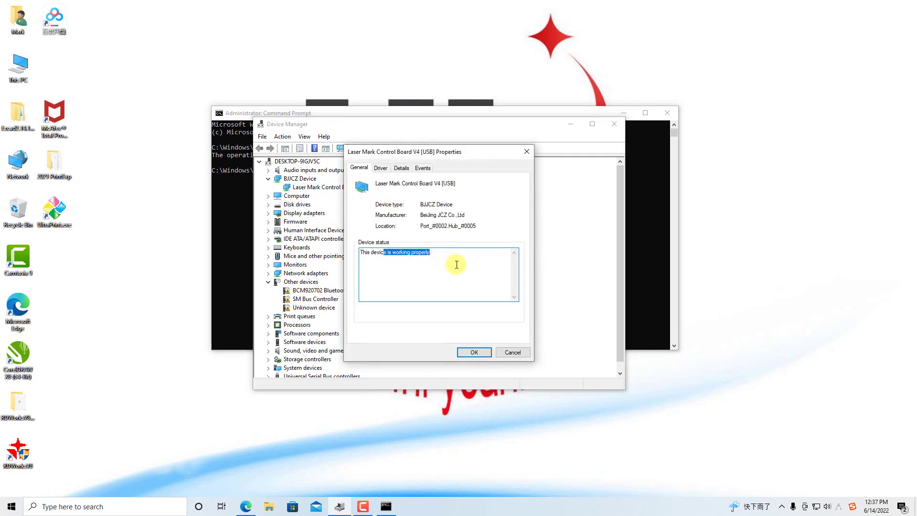
pyautogui.click(457, 265)
pyautogui.click(475, 352)
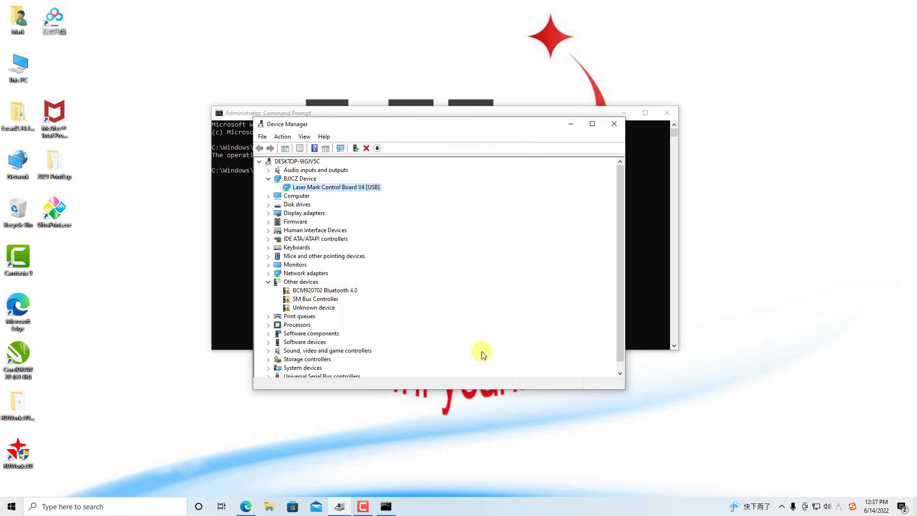
# Open the nested Ezcad2.14.11(20190702) folder from the desktop and launch the EzCad2 application
pyautogui.click(10, 117)
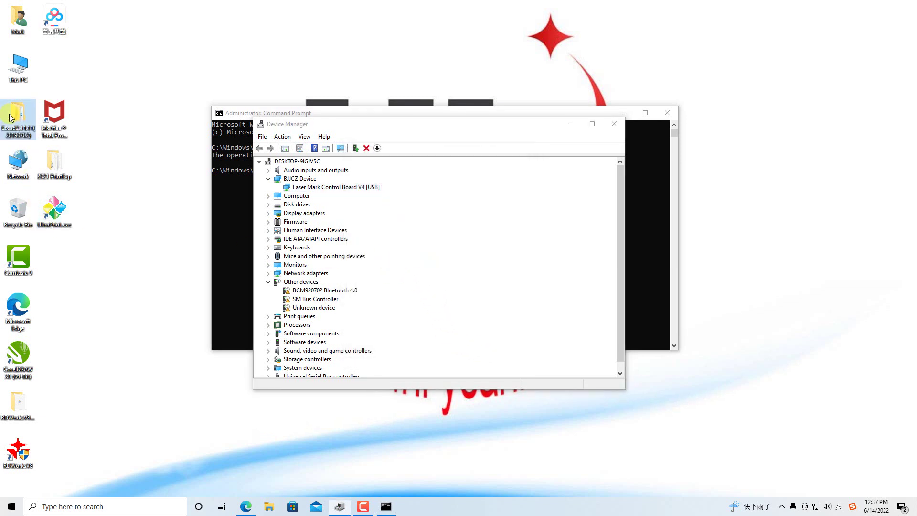
pyautogui.click(449, 255)
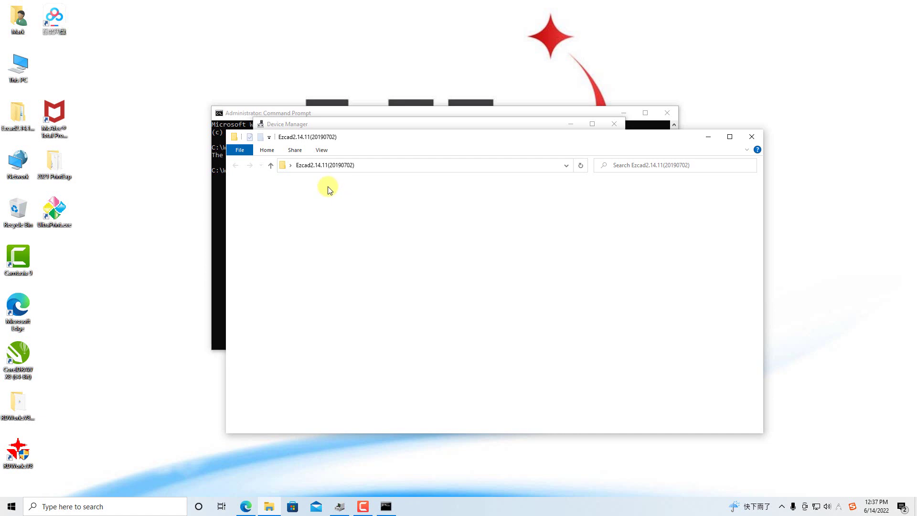
pyautogui.doubleClick(340, 196)
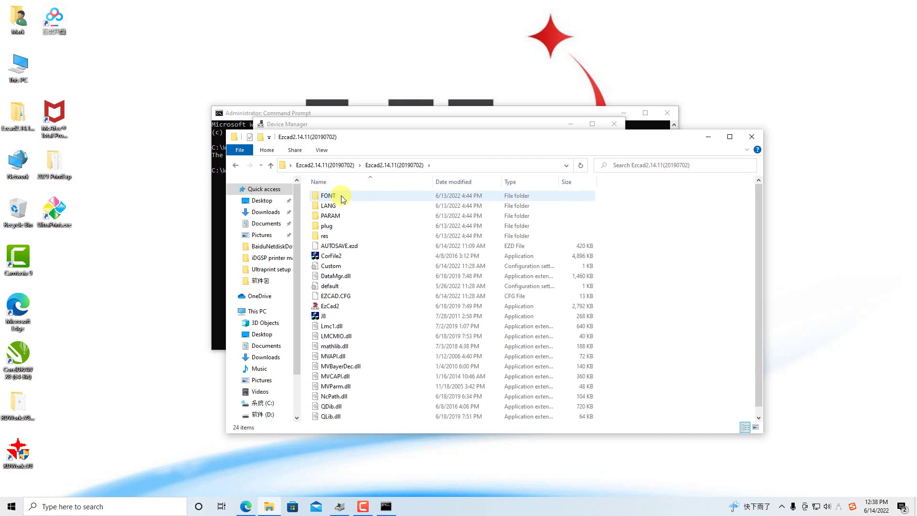
pyautogui.click(337, 310)
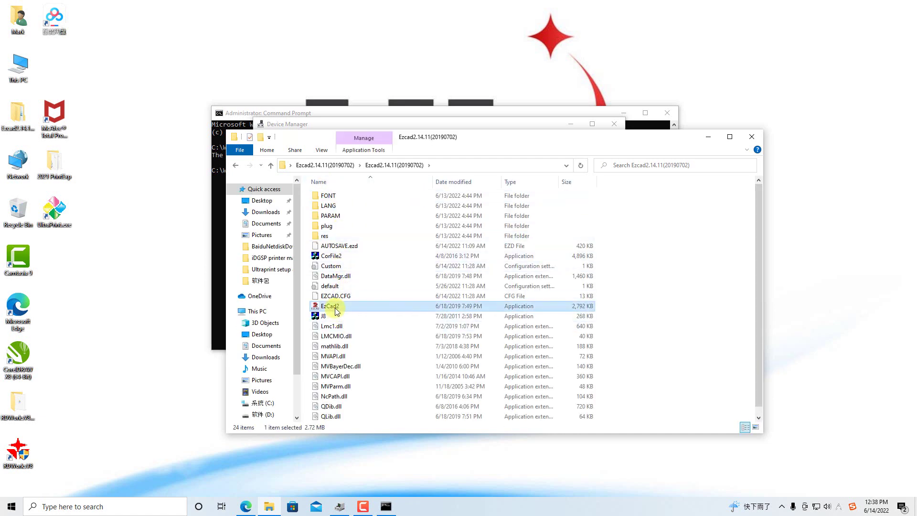
pyautogui.doubleClick(337, 310)
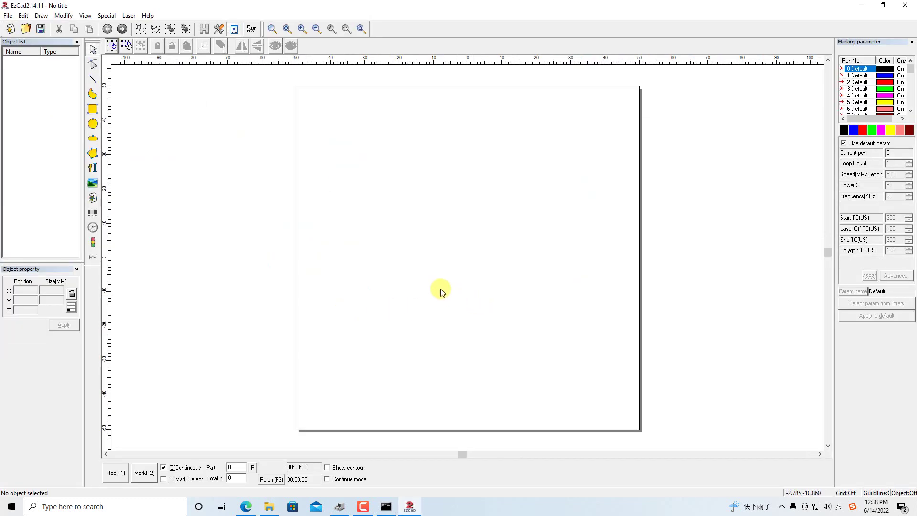
# Add a text object reading "TEXT" to the workspace and centre it on the origin
pyautogui.click(93, 169)
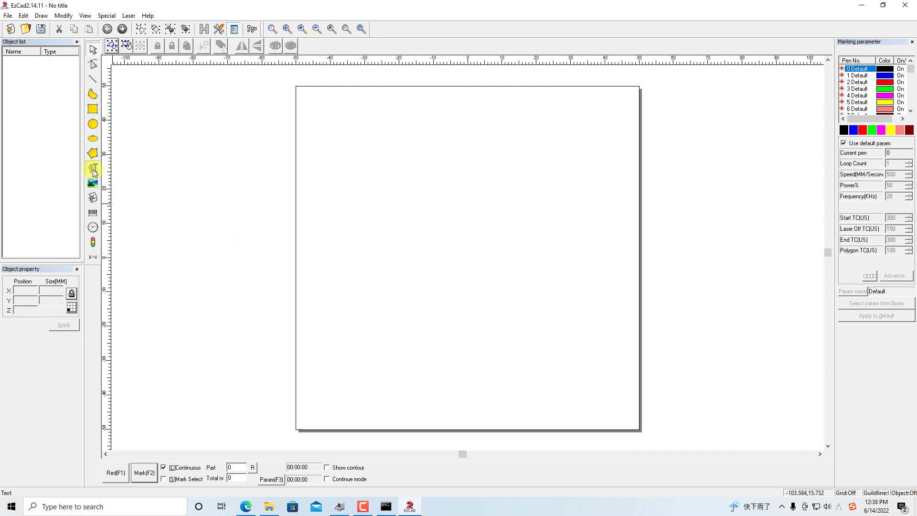
pyautogui.click(430, 256)
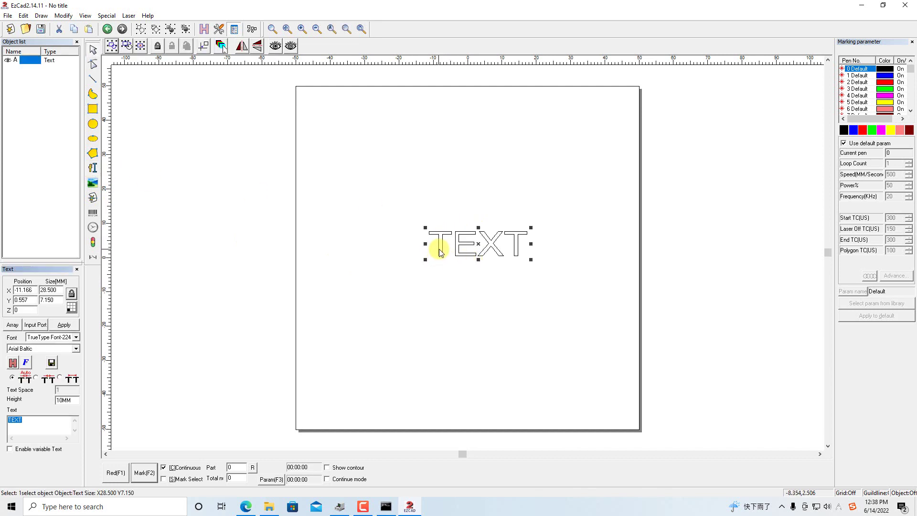
pyautogui.click(204, 45)
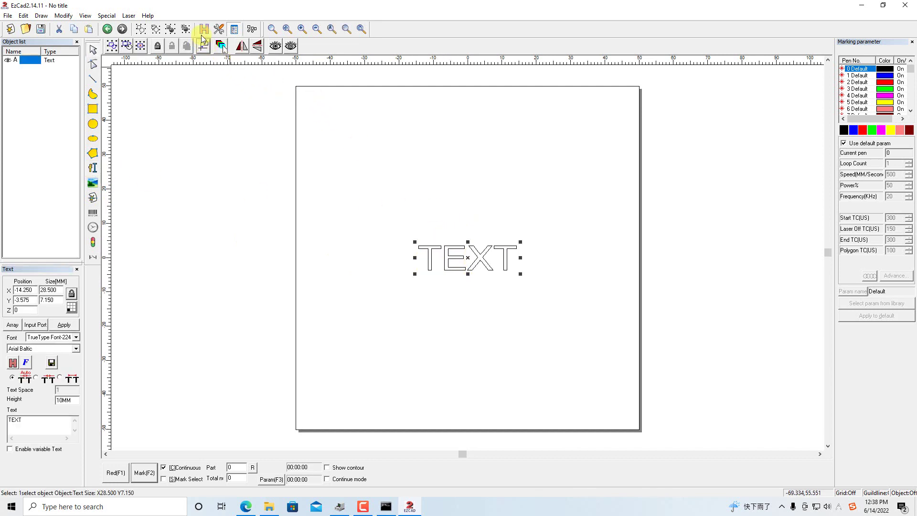
# Apply a hatch fill to the TEXT object and deselect it
pyautogui.click(204, 29)
pyautogui.click(526, 154)
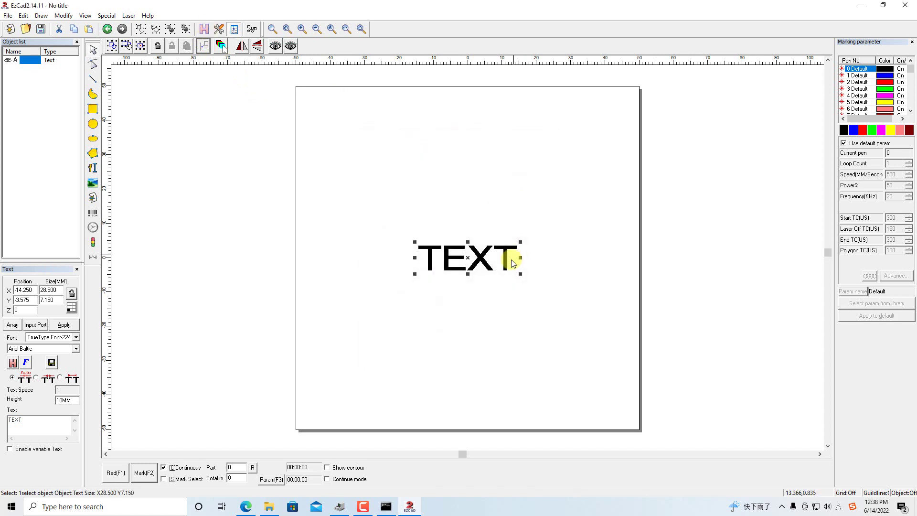
pyautogui.click(322, 81)
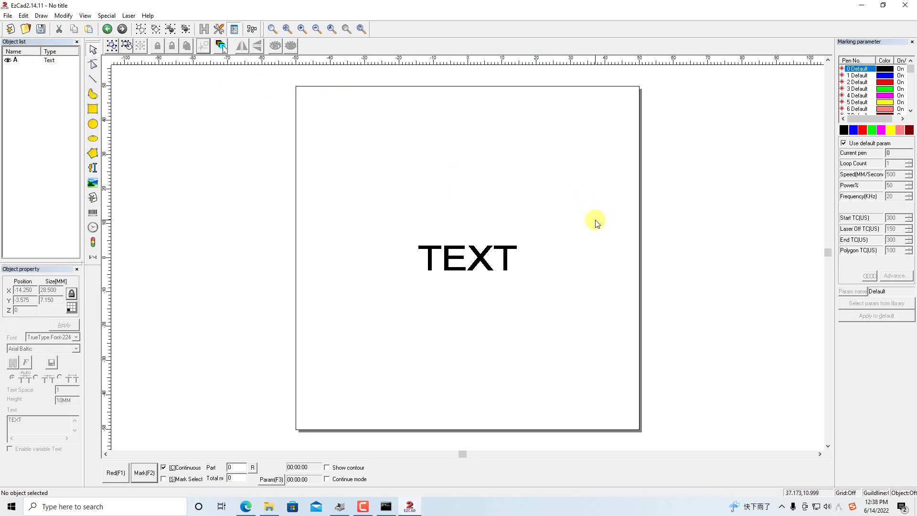
# Preview the text's marking position with the red pointer and start laser marking
pyautogui.press('F1')
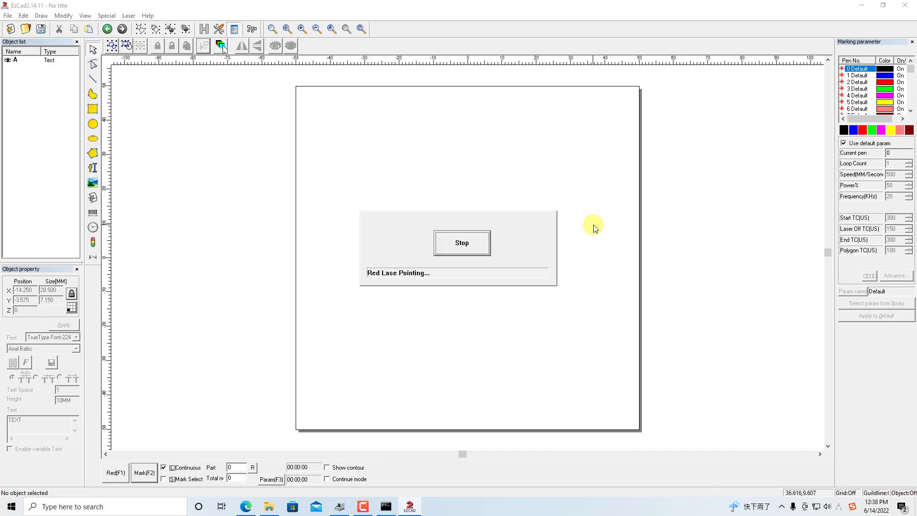
pyautogui.press('F2')
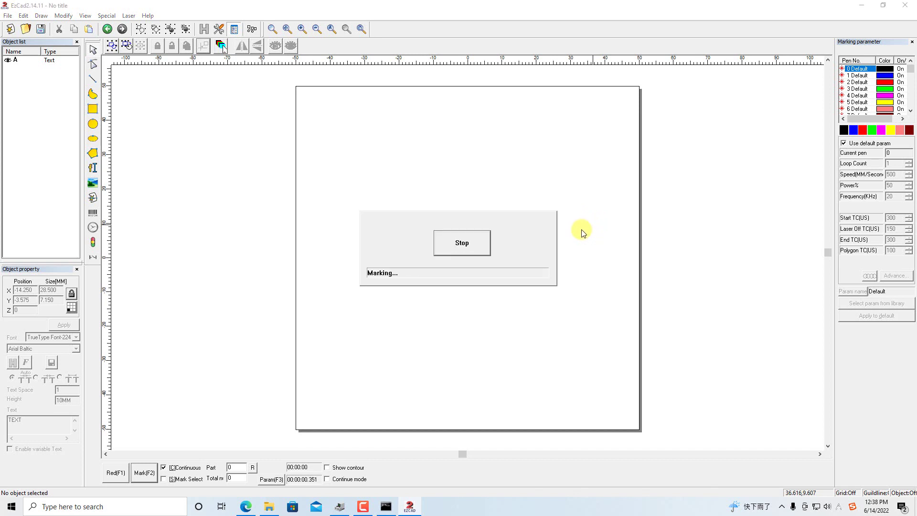